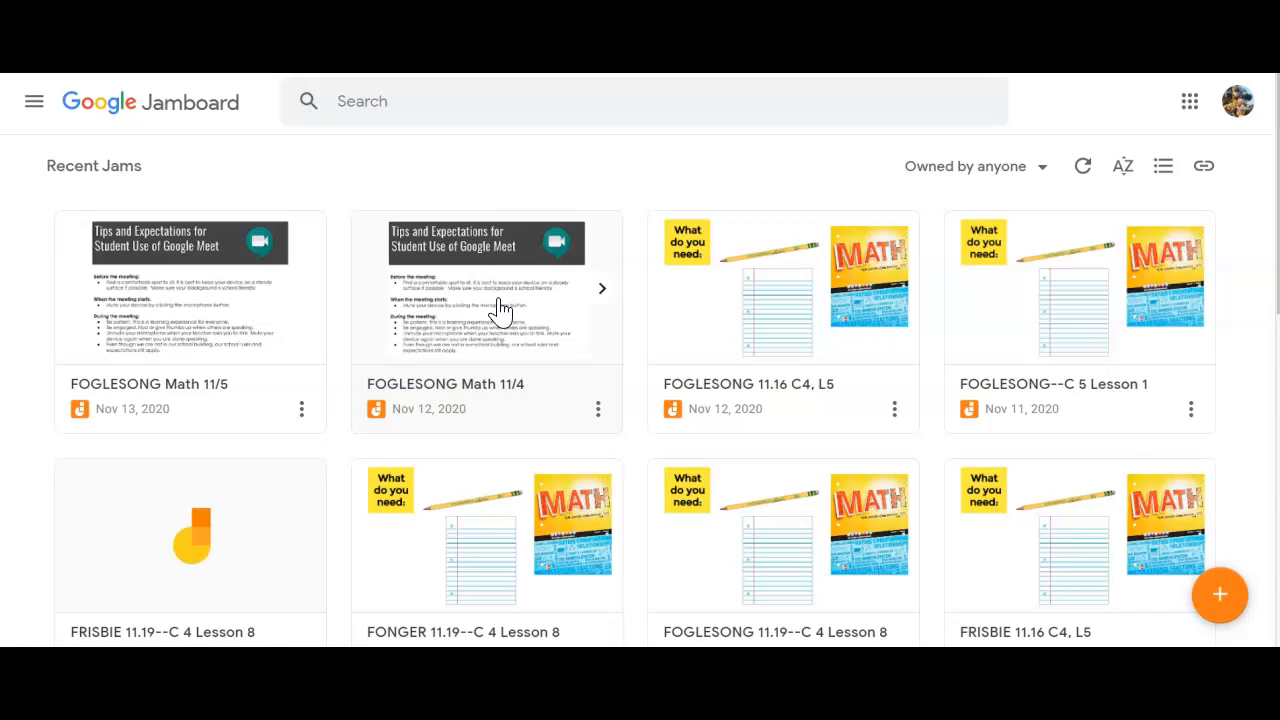
Open the Math 11/4 jam and look through its opening frames of annotated lesson material.
left_click(500, 312)
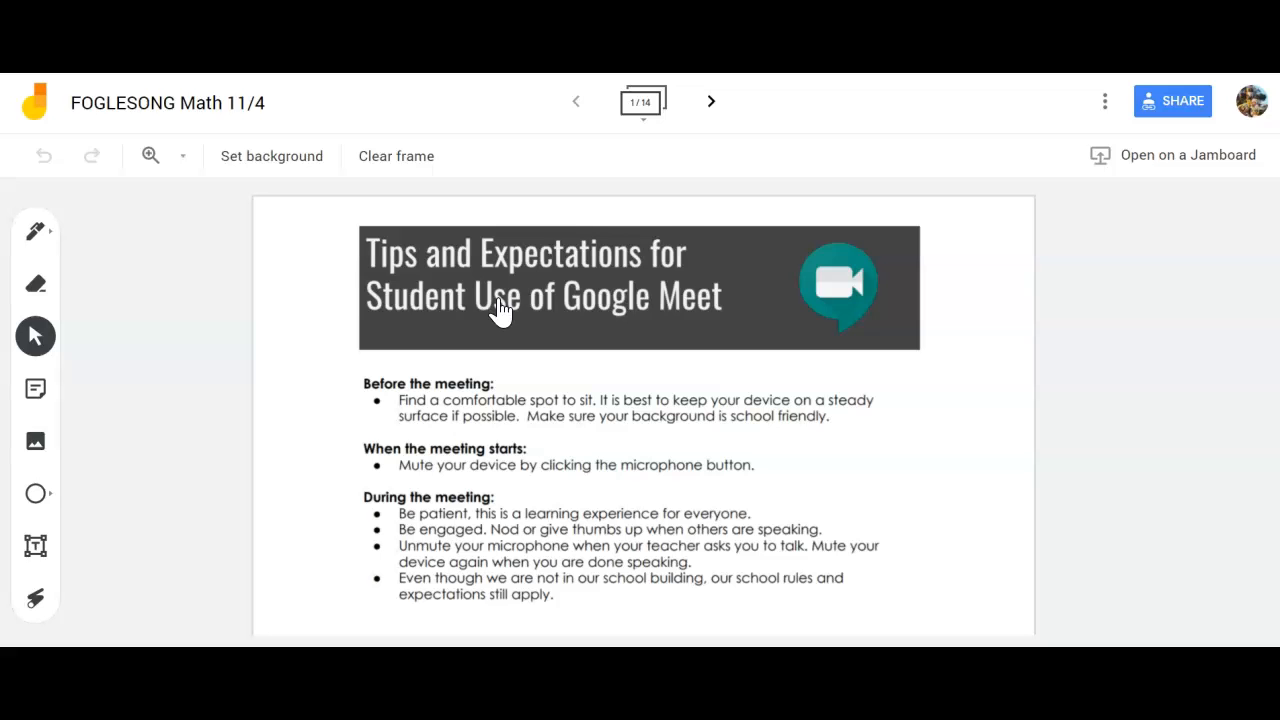
left_click(710, 101)
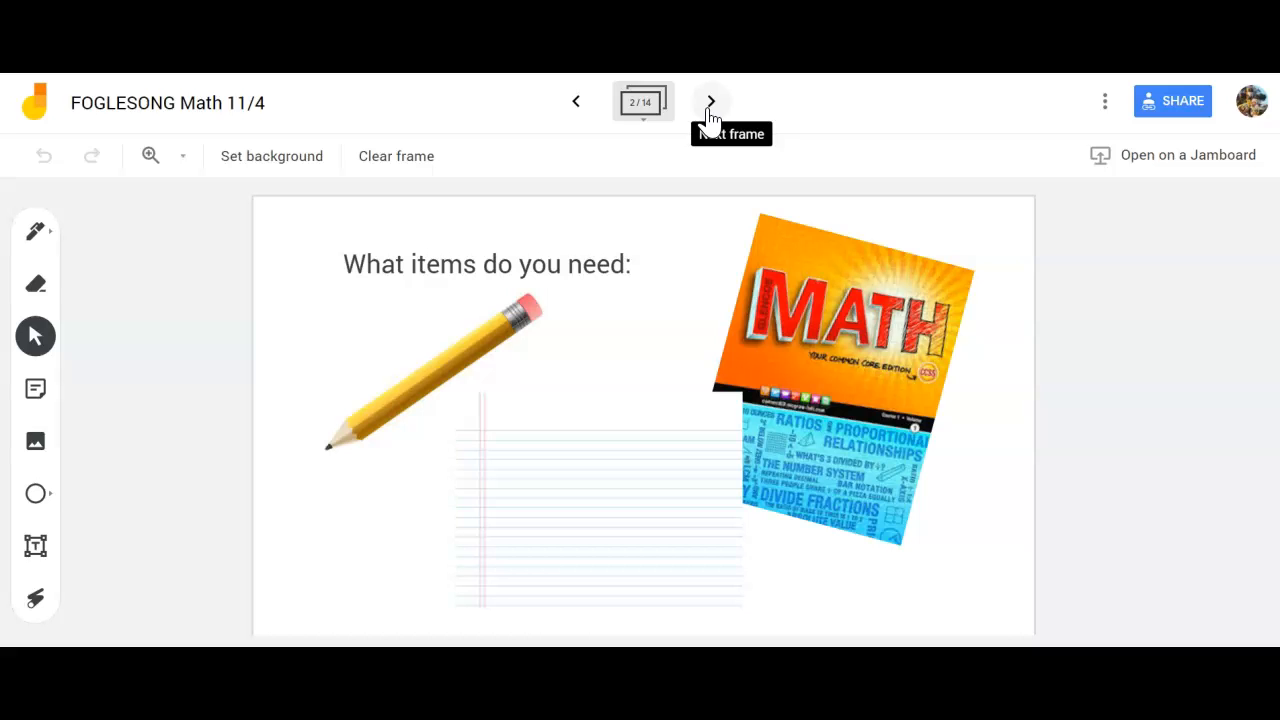
left_click(709, 112)
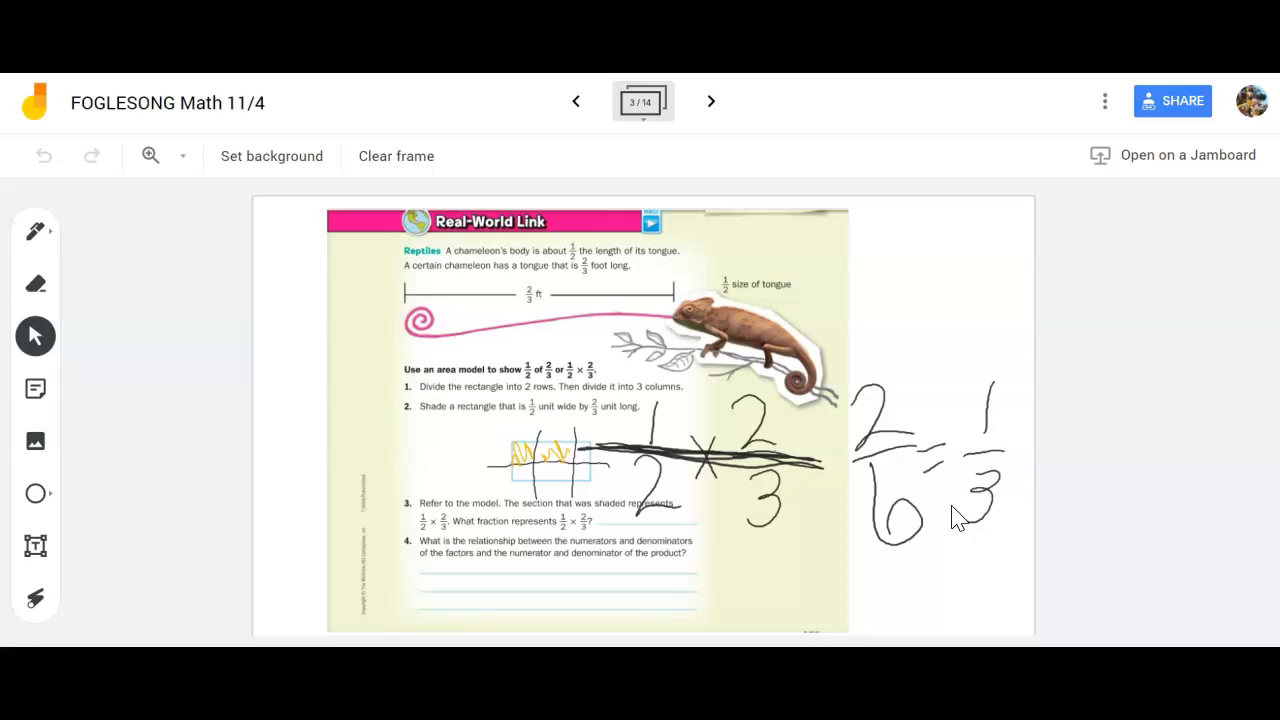
left_click(713, 104)
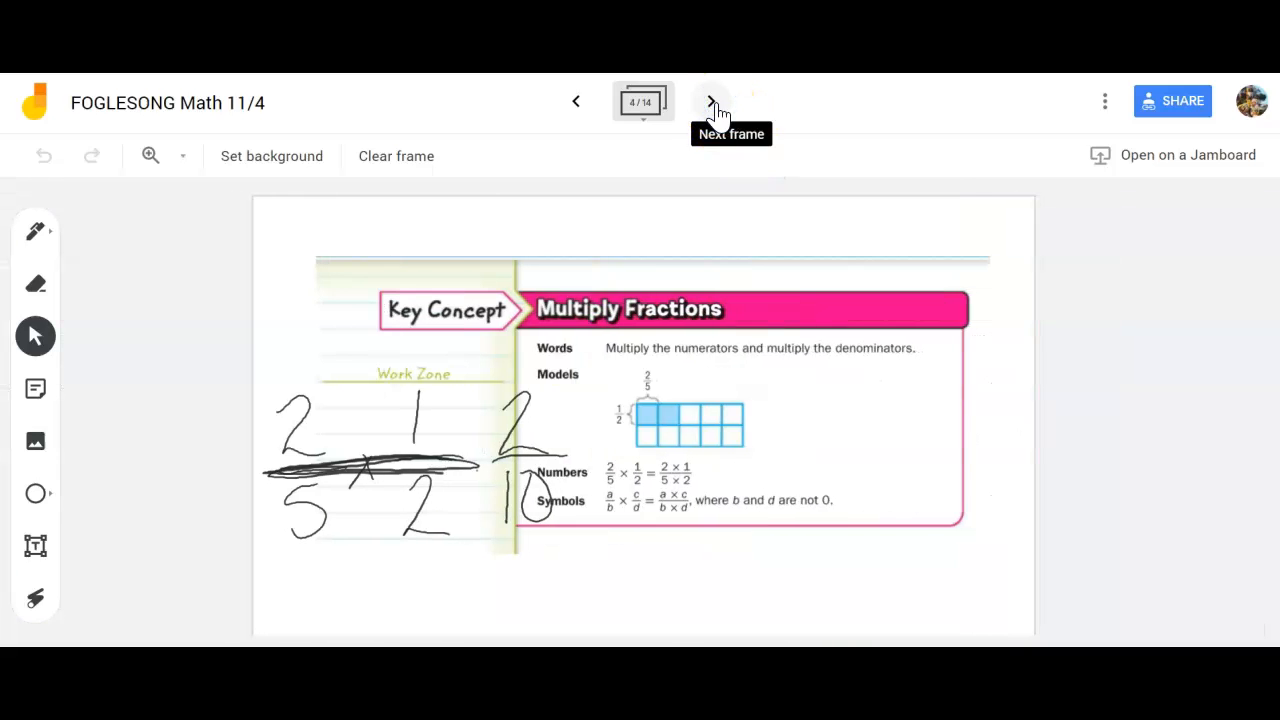
left_click(714, 104)
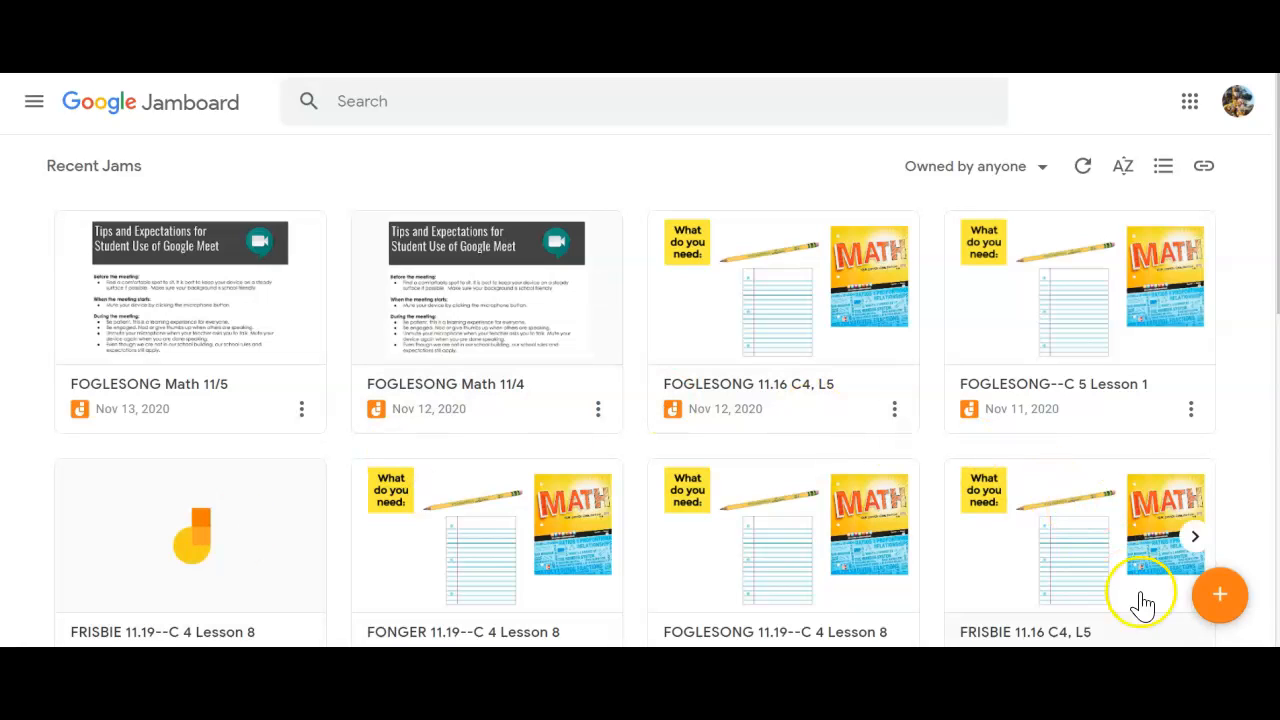
Look up where Jamboard sits among the Google apps, and close the list again.
left_click(1194, 103)
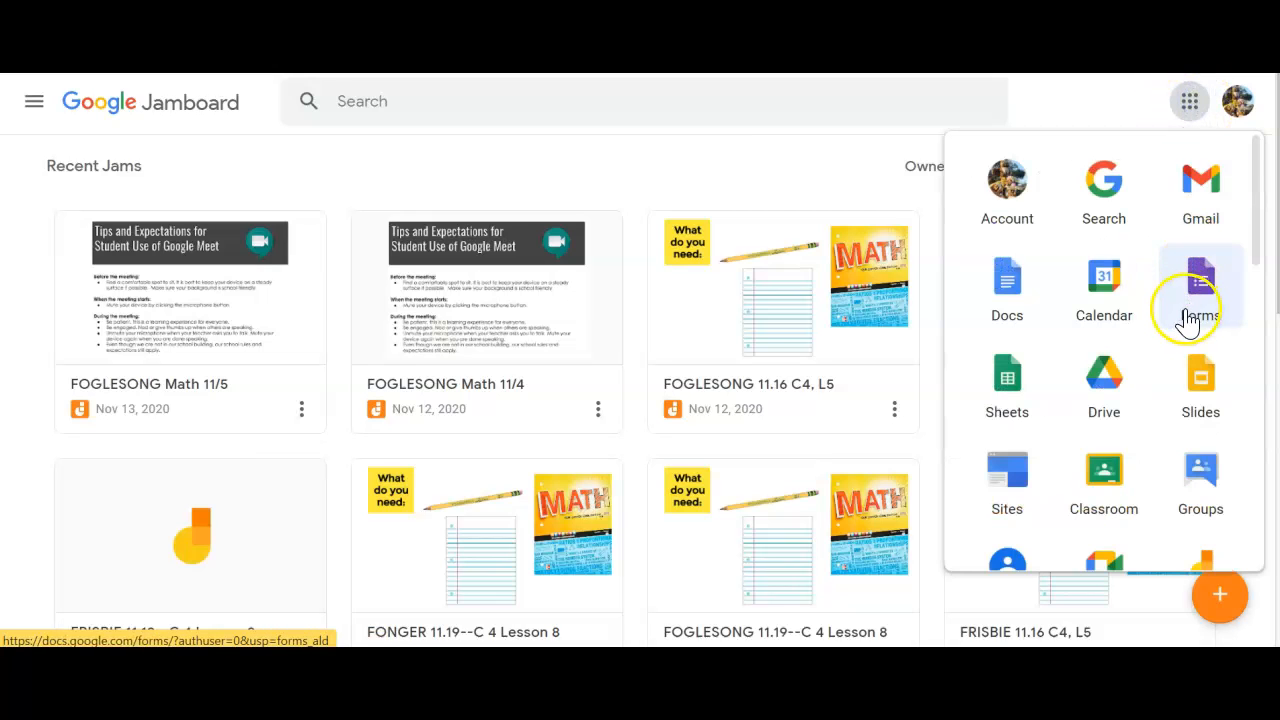
scroll(1188, 330, "down", 1)
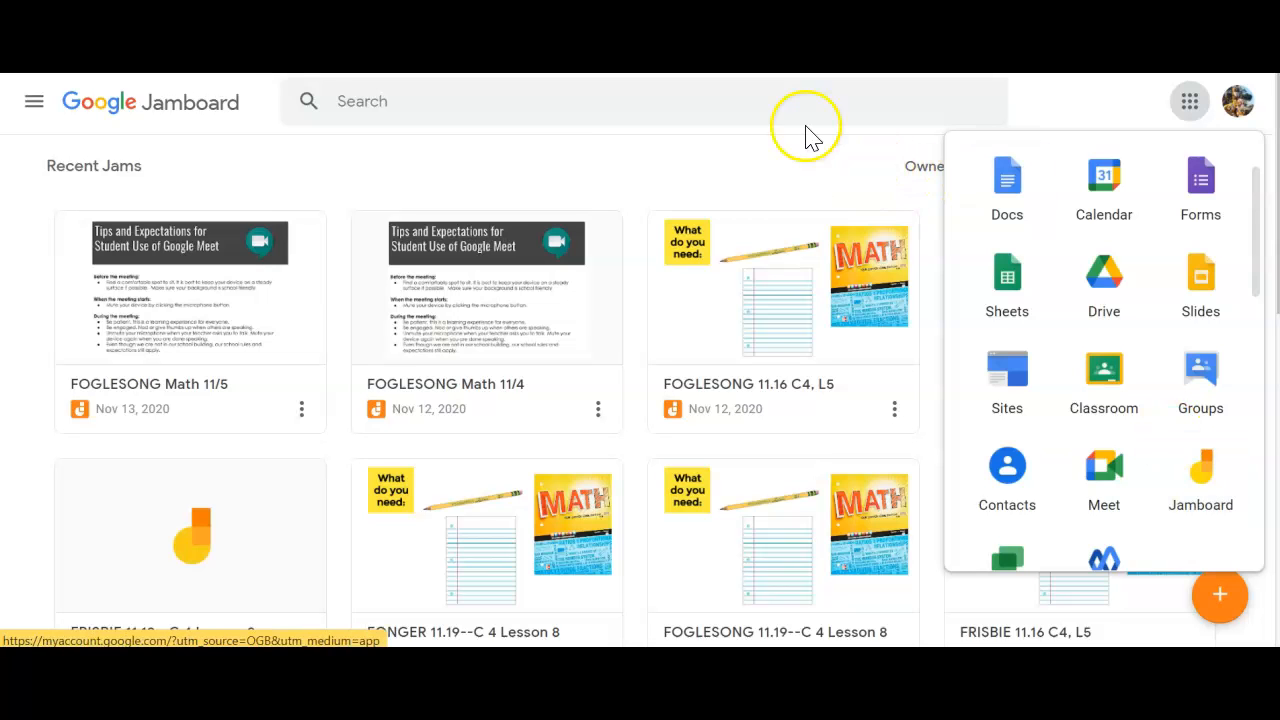
left_click(817, 95)
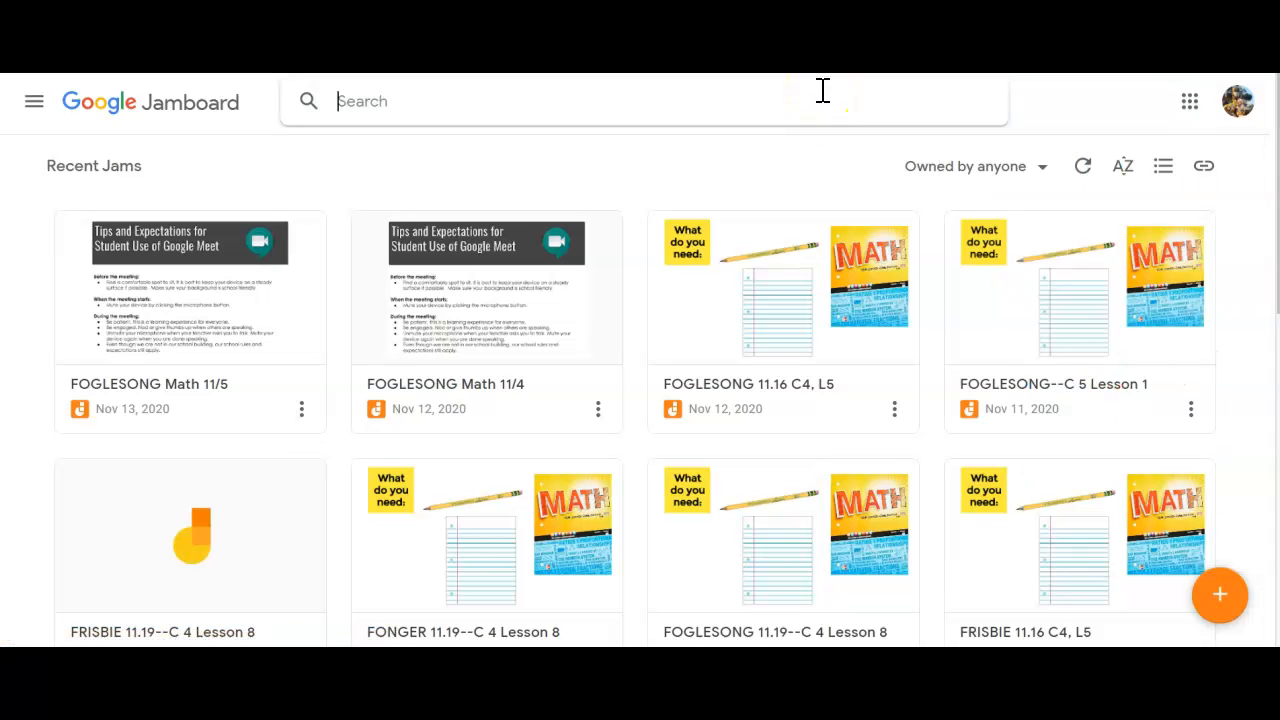
Create a new jam and handwrite the problem 2/3 × 1/5 = on its first frame with the black marker.
left_click(1224, 594)
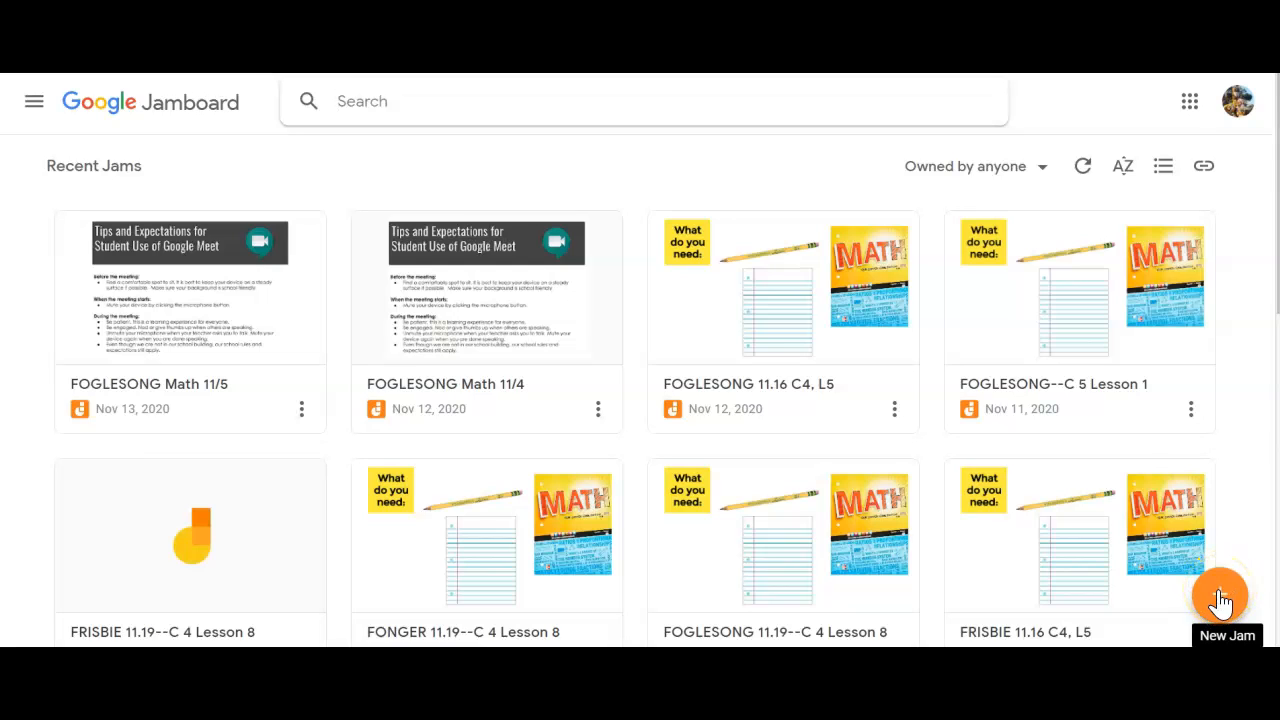
left_click(1220, 598)
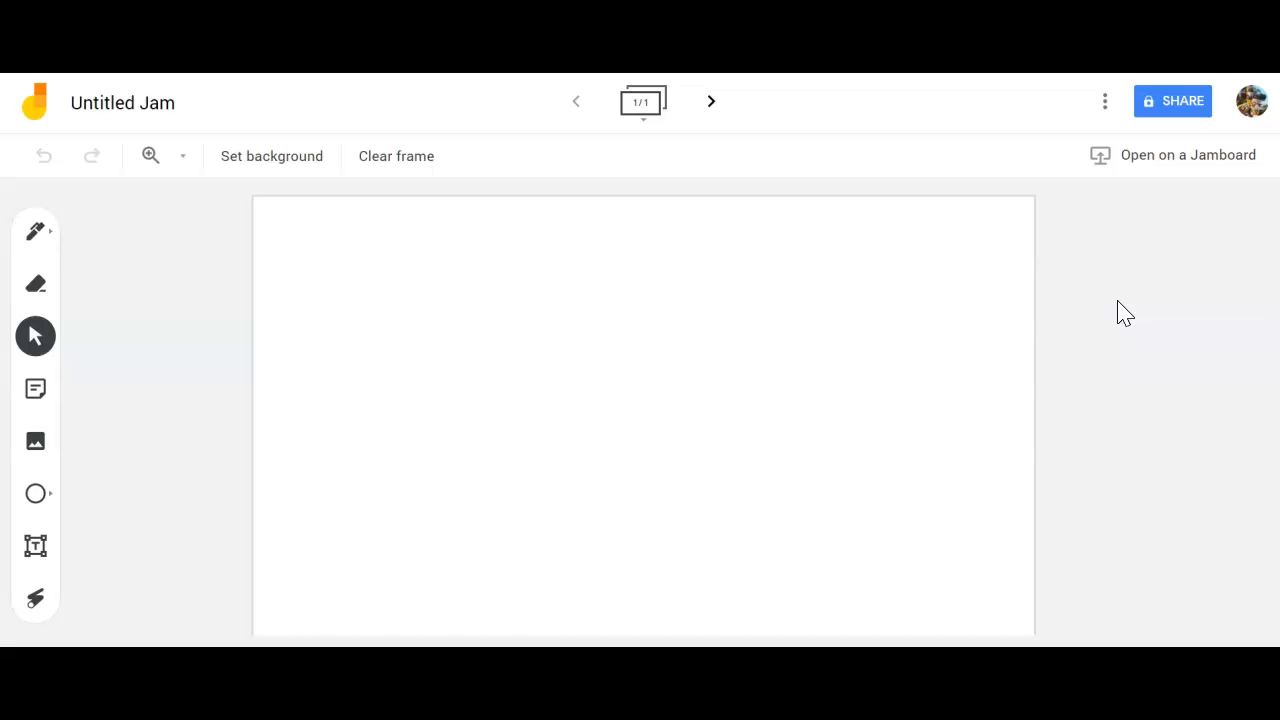
key("p")
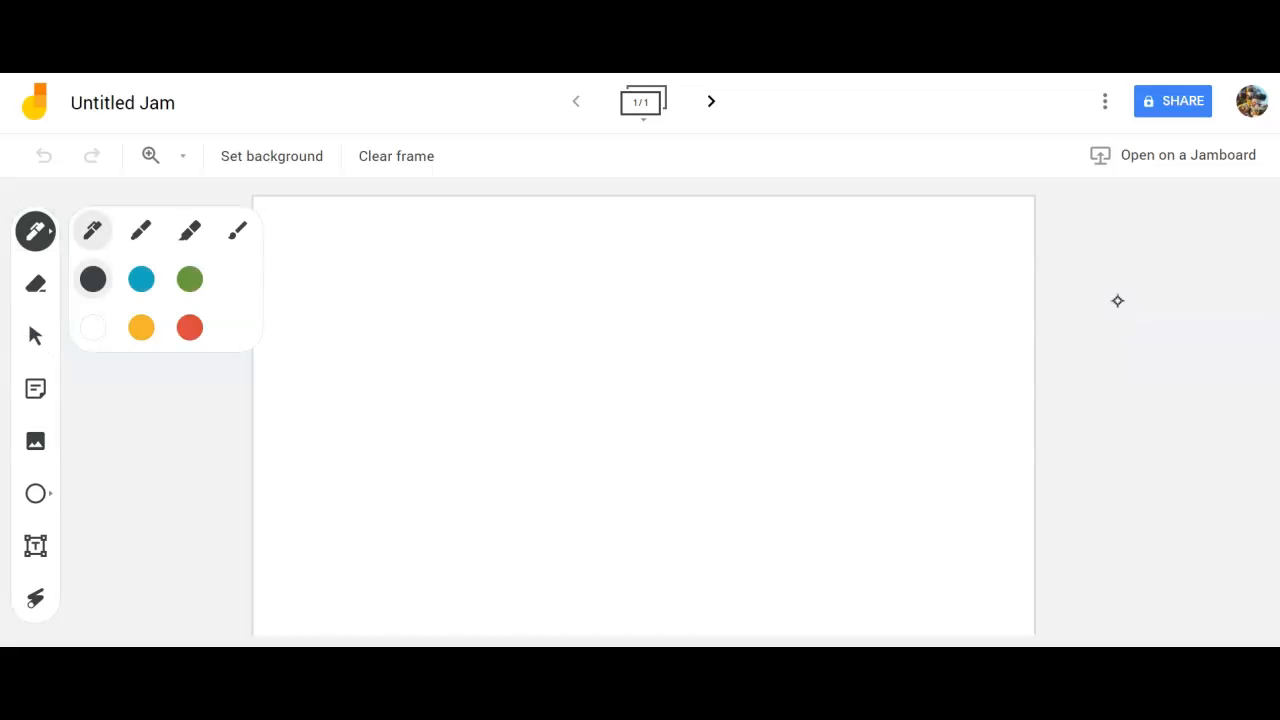
left_click(141, 231)
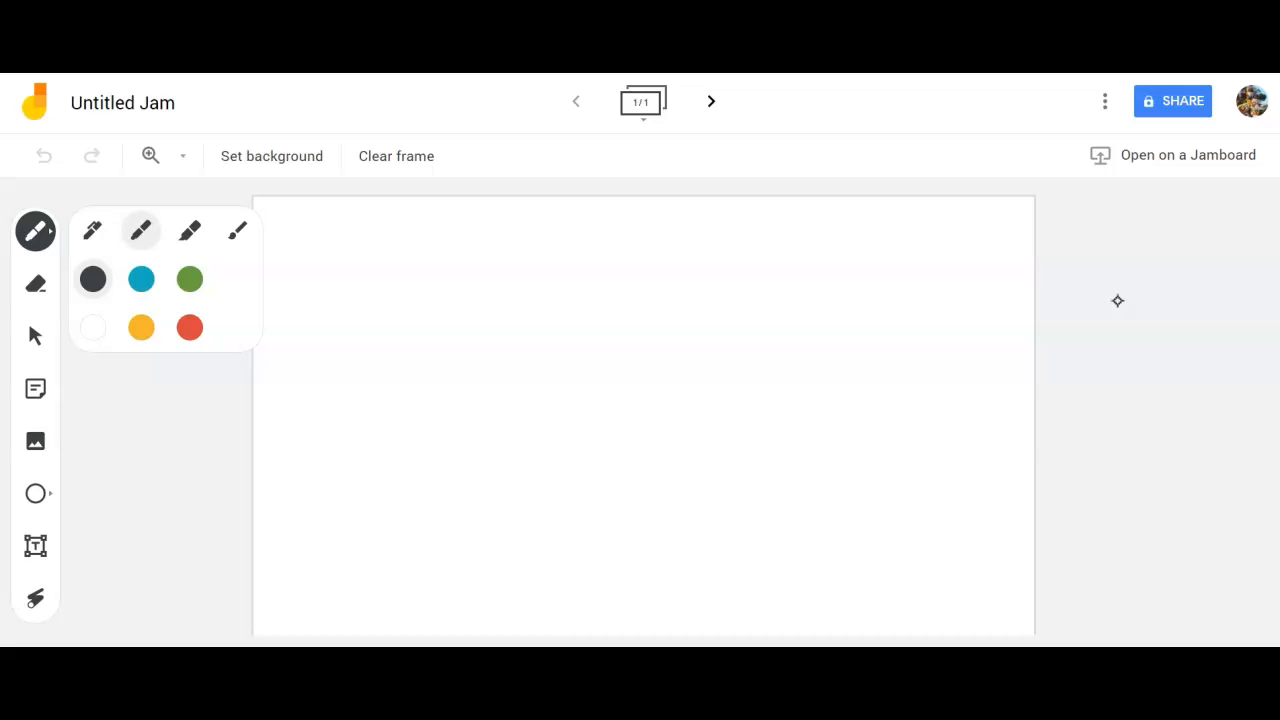
mouse_move(351, 283)
left_mouse_down()
mouse_move(394, 288)
mouse_move(408, 330)
left_mouse_up()
left_click_drag(338, 357, 435, 347)
mouse_move(363, 384)
left_mouse_down()
mouse_move(384, 400)
mouse_move(350, 430)
left_mouse_up()
left_click_drag(481, 336, 501, 375)
left_click_drag(506, 336, 485, 376)
mouse_move(585, 260)
left_mouse_down()
mouse_move(579, 328)
mouse_move(563, 347)
mouse_move(590, 383)
mouse_move(570, 425)
left_mouse_up()
mouse_move(680, 339)
left_mouse_down()
mouse_move(649, 345)
mouse_move(661, 356)
left_mouse_up()
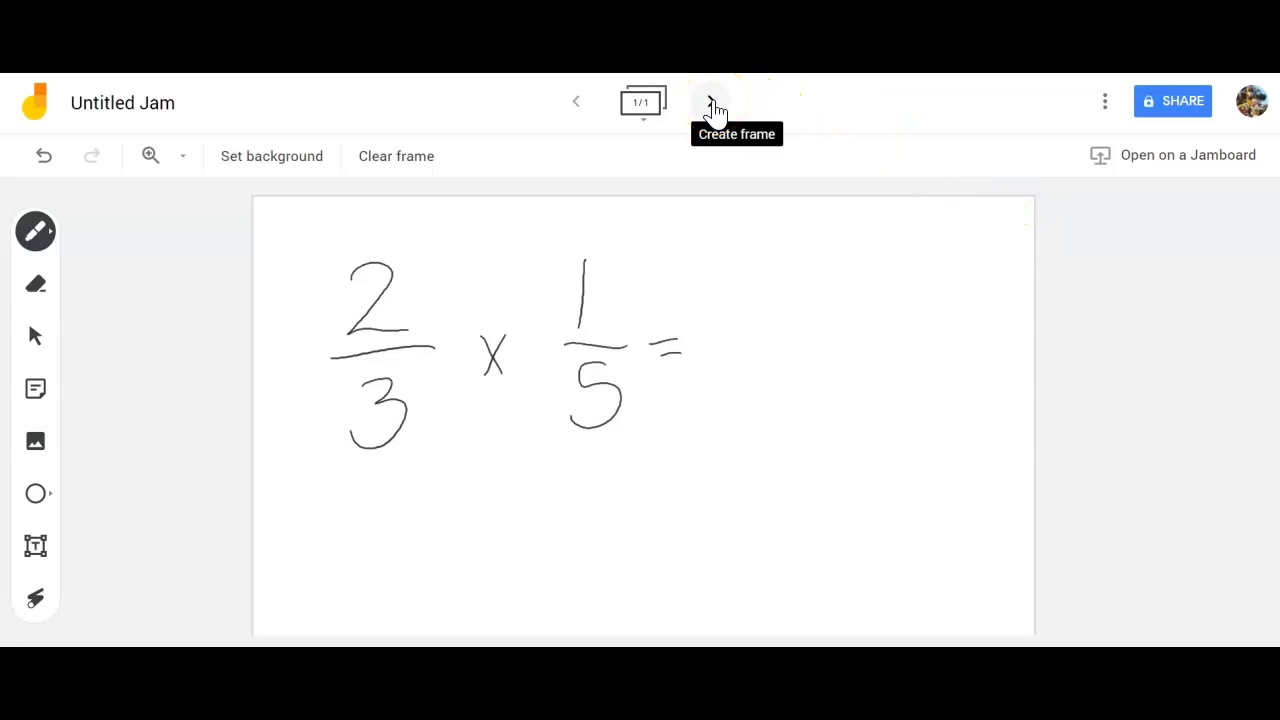
Add a second frame and upload the Chapter 5 Lesson 2 homework practice screenshot to it from the device.
left_click(713, 106)
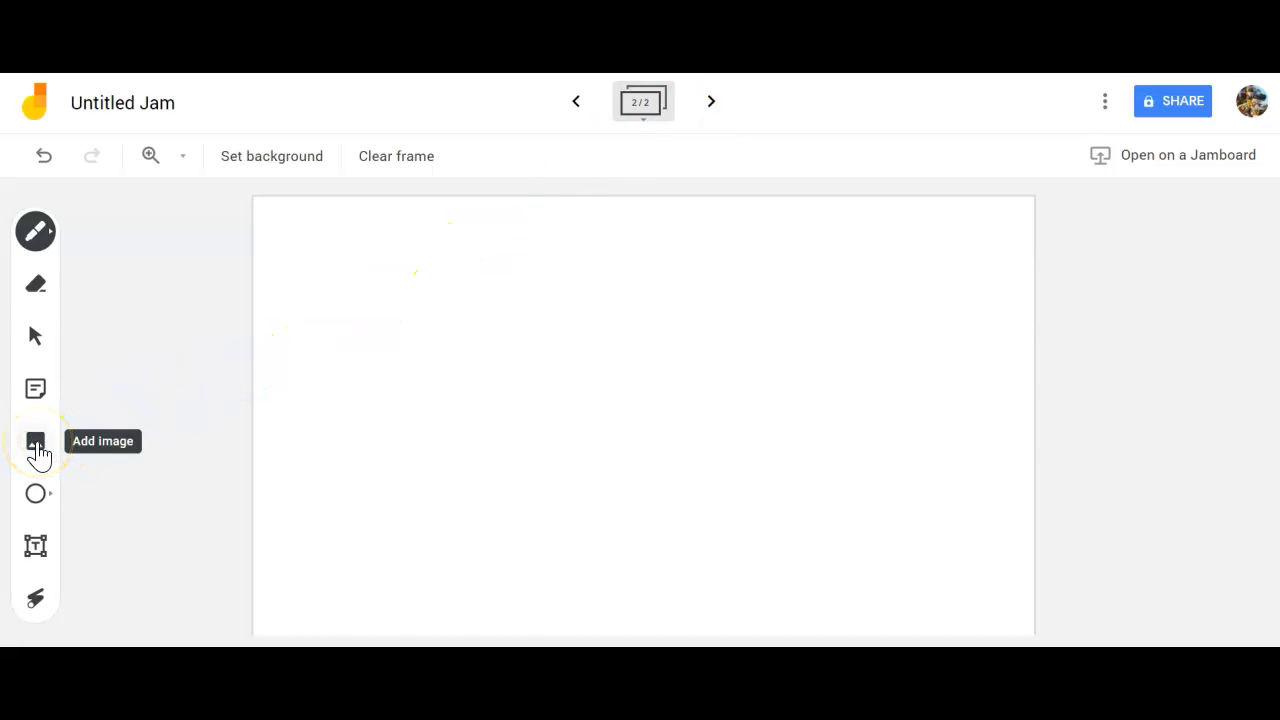
left_click(38, 450)
left_click(620, 420)
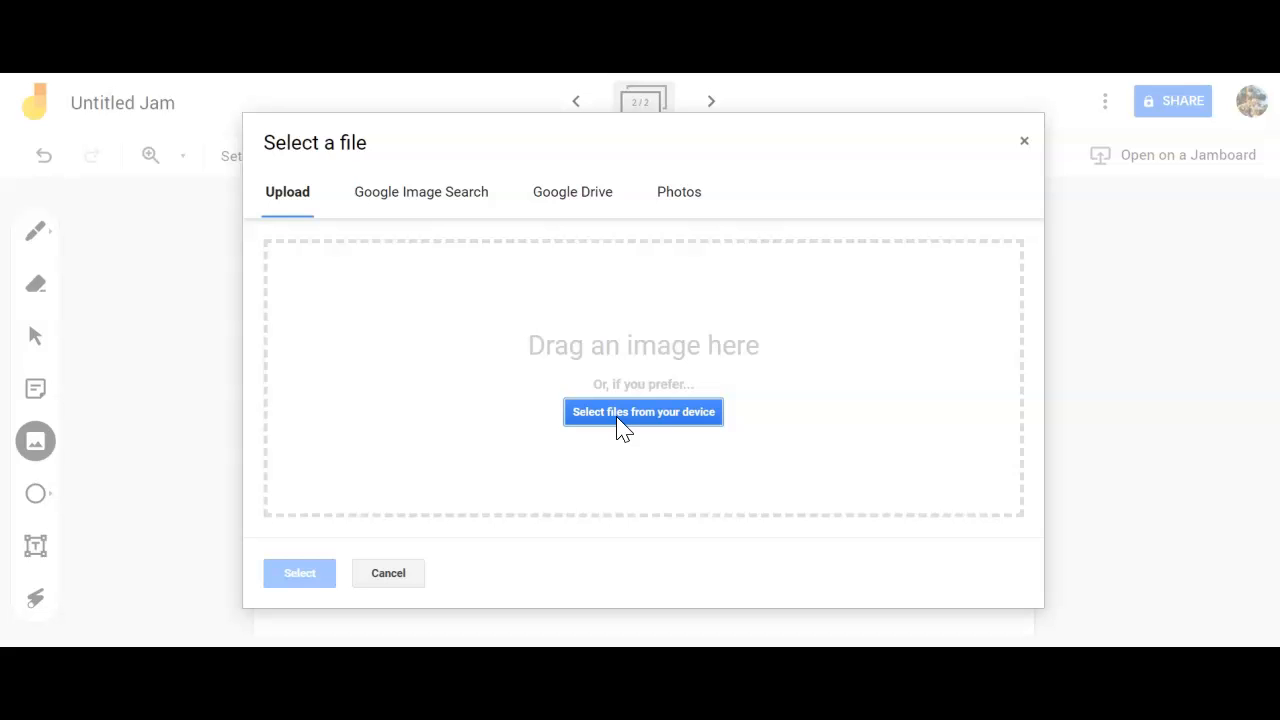
left_click(620, 422)
left_click(541, 314)
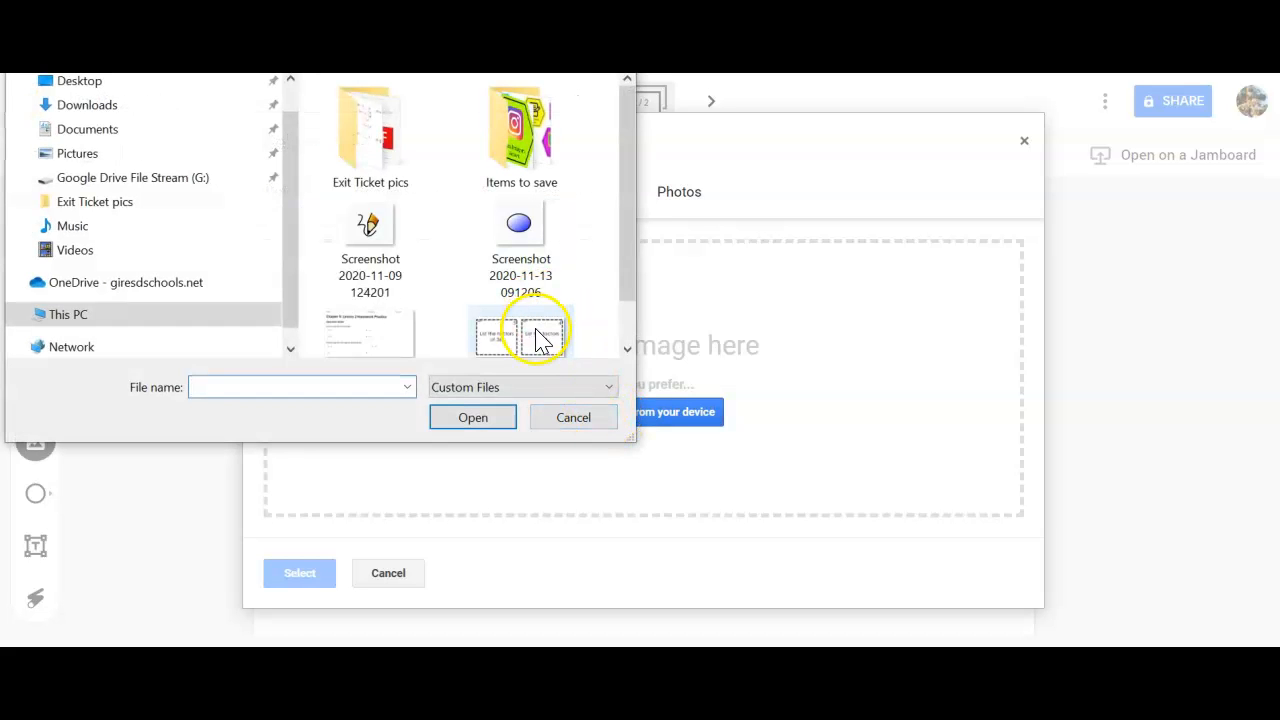
left_click(400, 340)
left_click(462, 420)
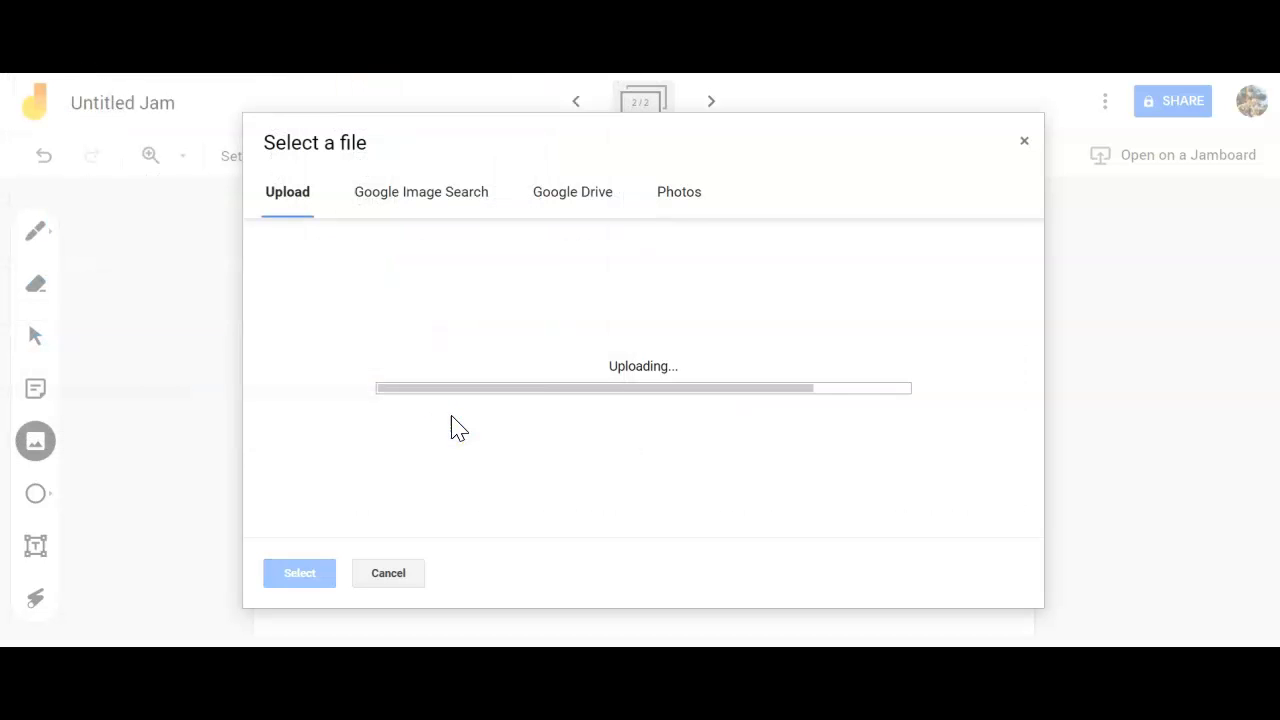
Enlarge the homework practice image to fill most of the second frame, centre it and deselect it.
left_click(500, 408)
left_click_drag(500, 408, 371, 326)
left_click_drag(711, 437, 940, 556)
left_click_drag(823, 469, 832, 468)
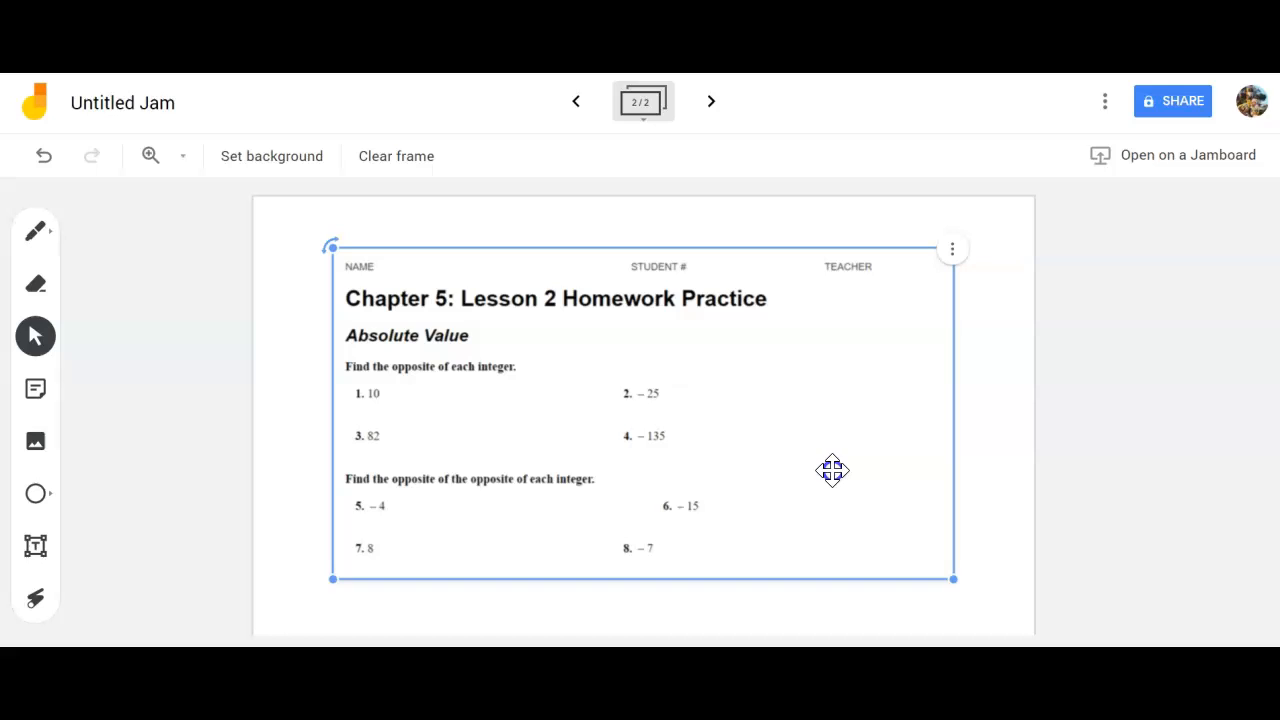
left_click(977, 430)
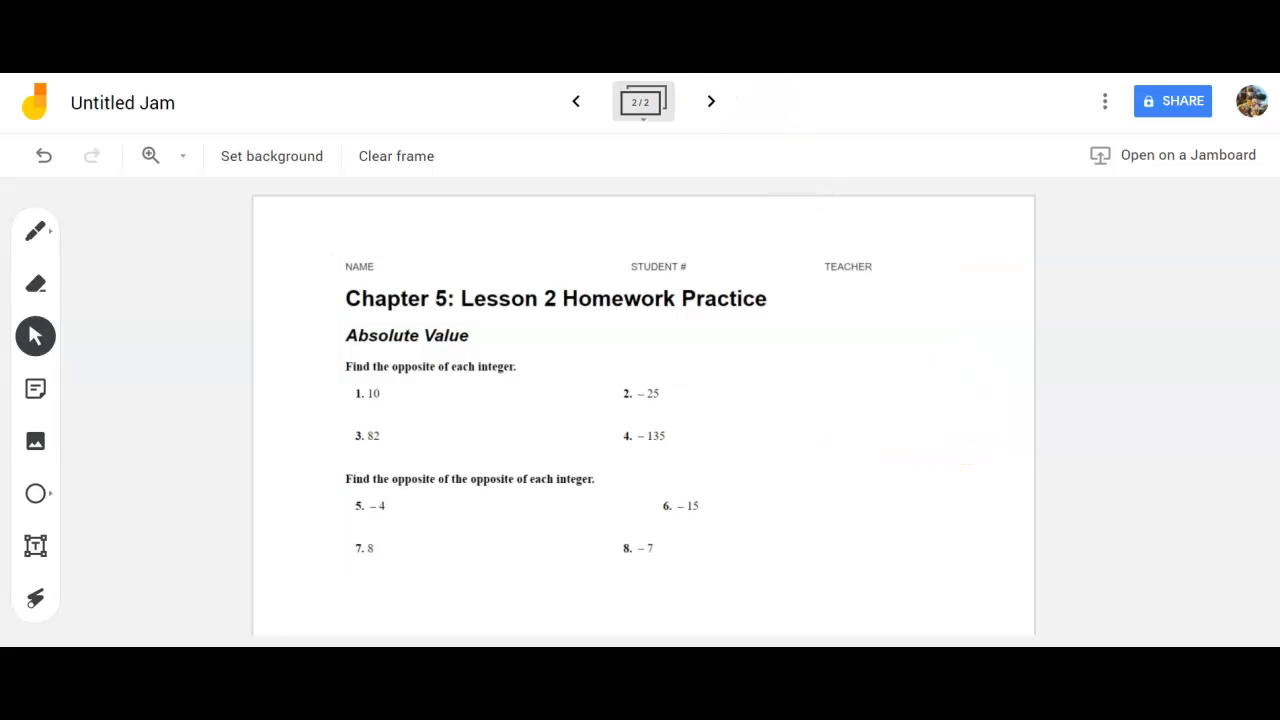
left_click(711, 108)
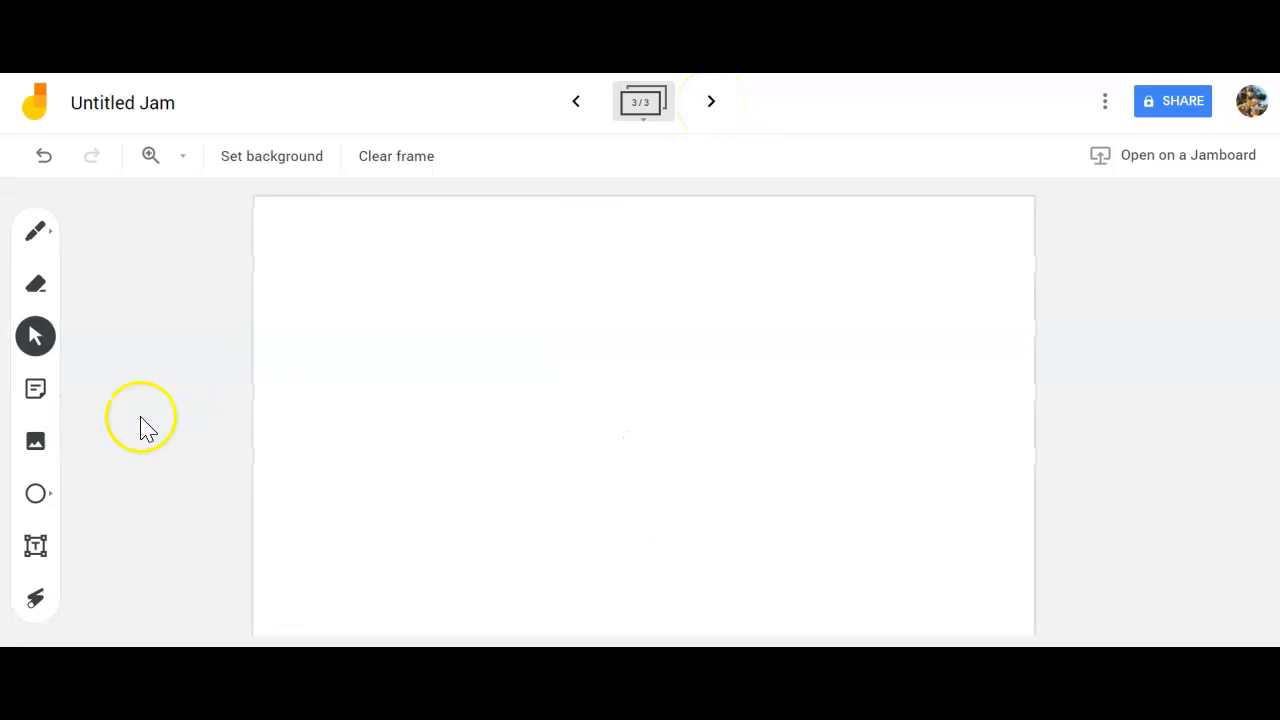
left_click(35, 448)
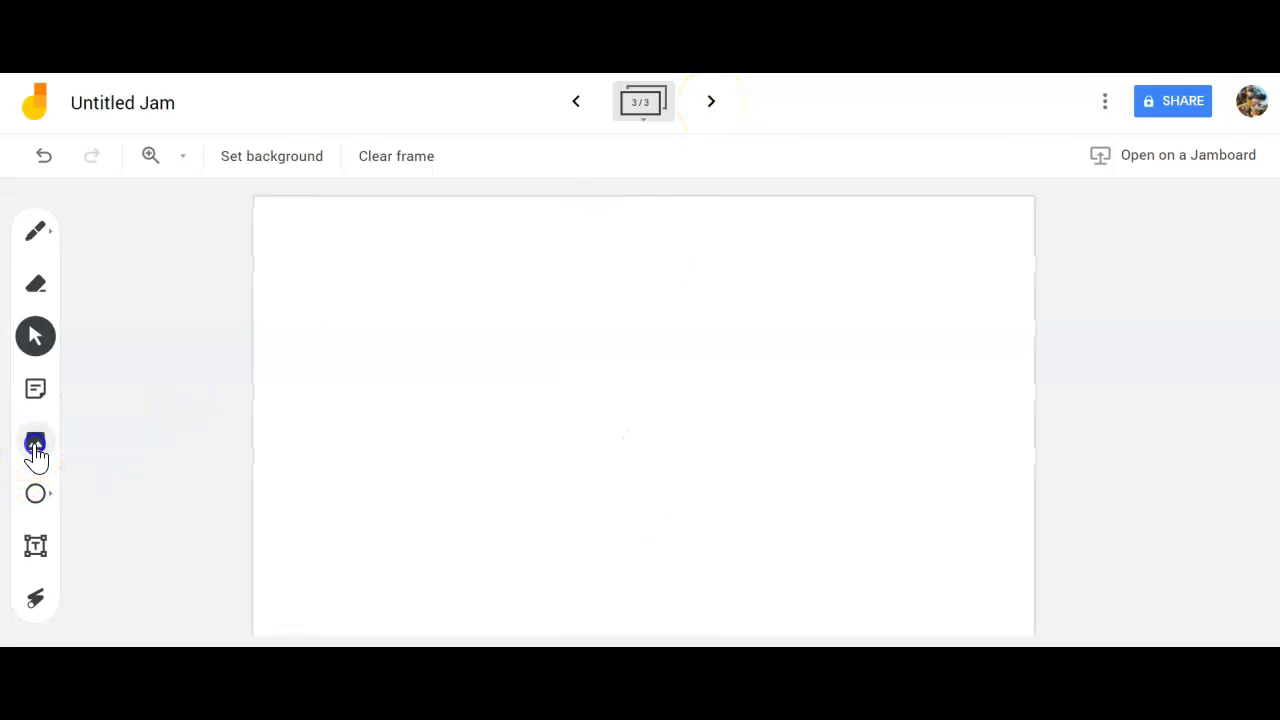
left_click(585, 413)
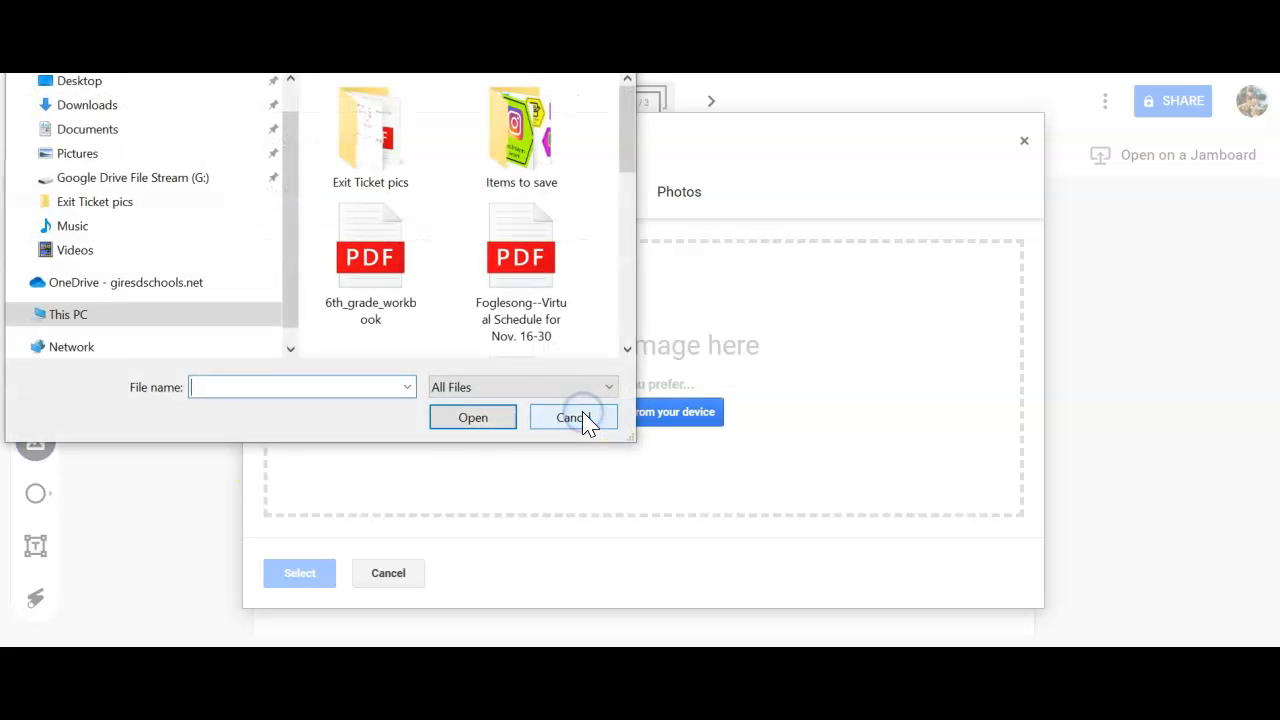
left_click(626, 349)
left_click(626, 349)
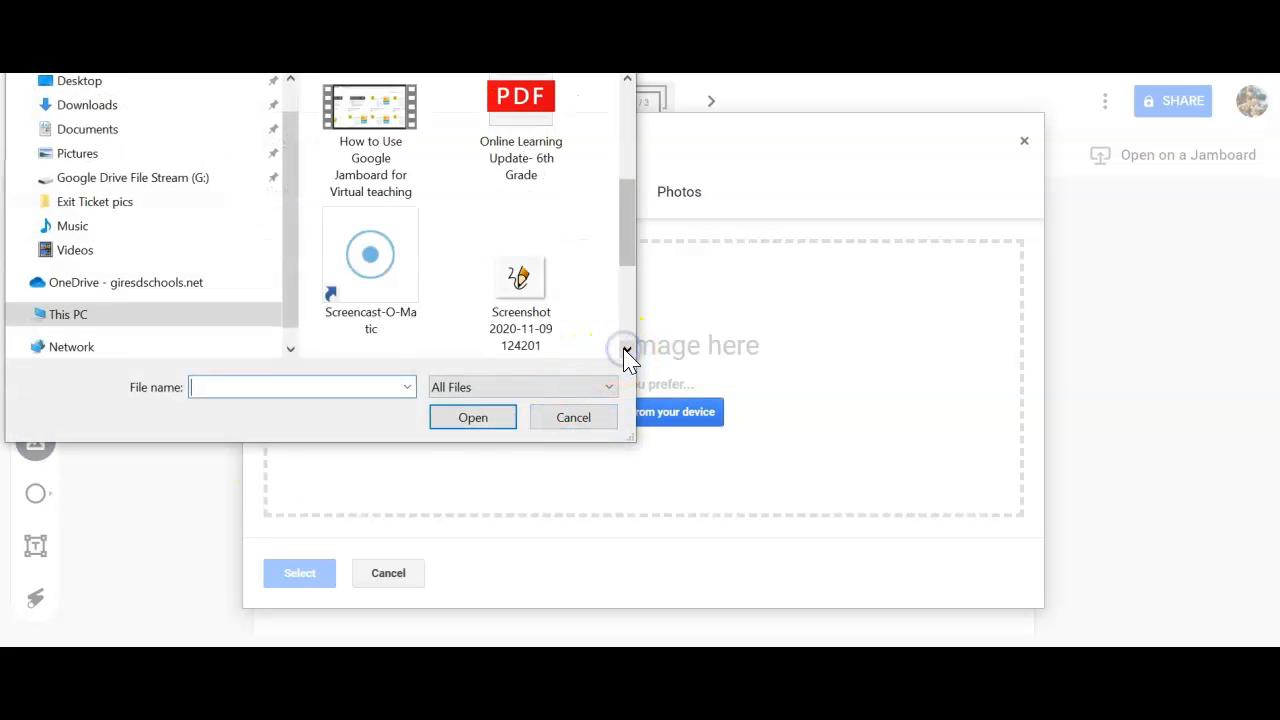
left_click(626, 349)
left_click(624, 349)
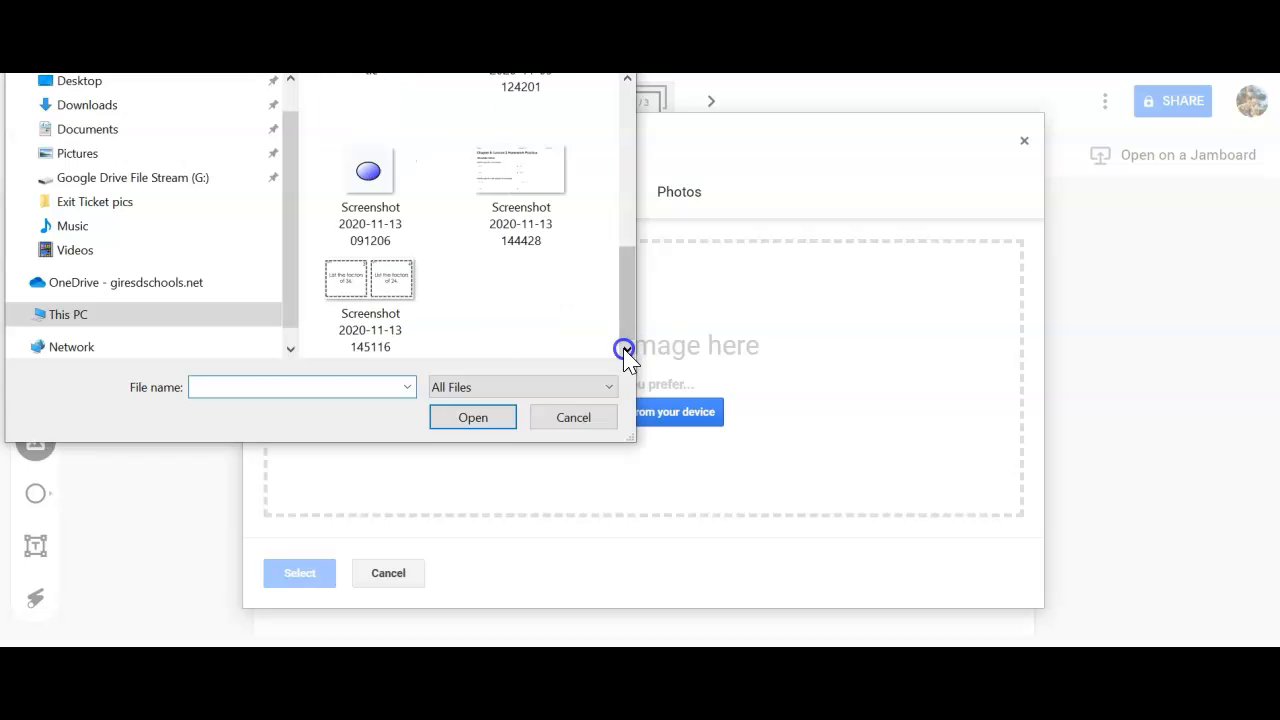
left_click(390, 279)
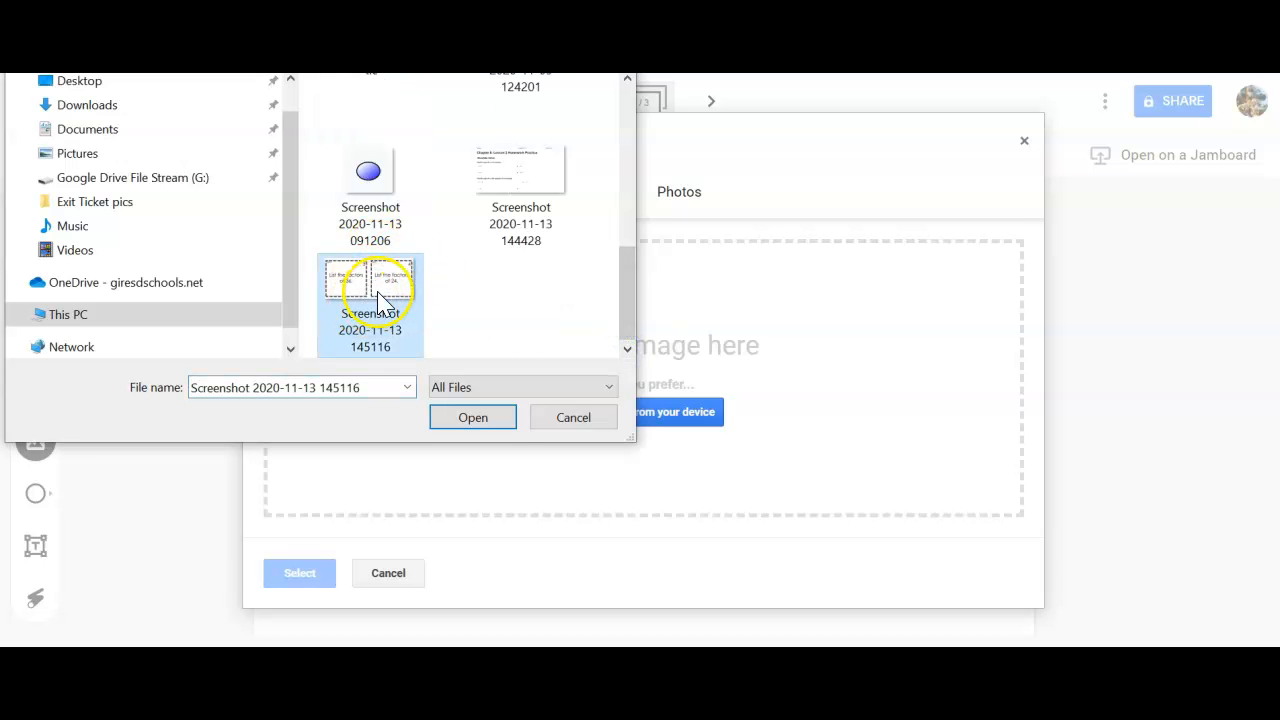
left_click(473, 418)
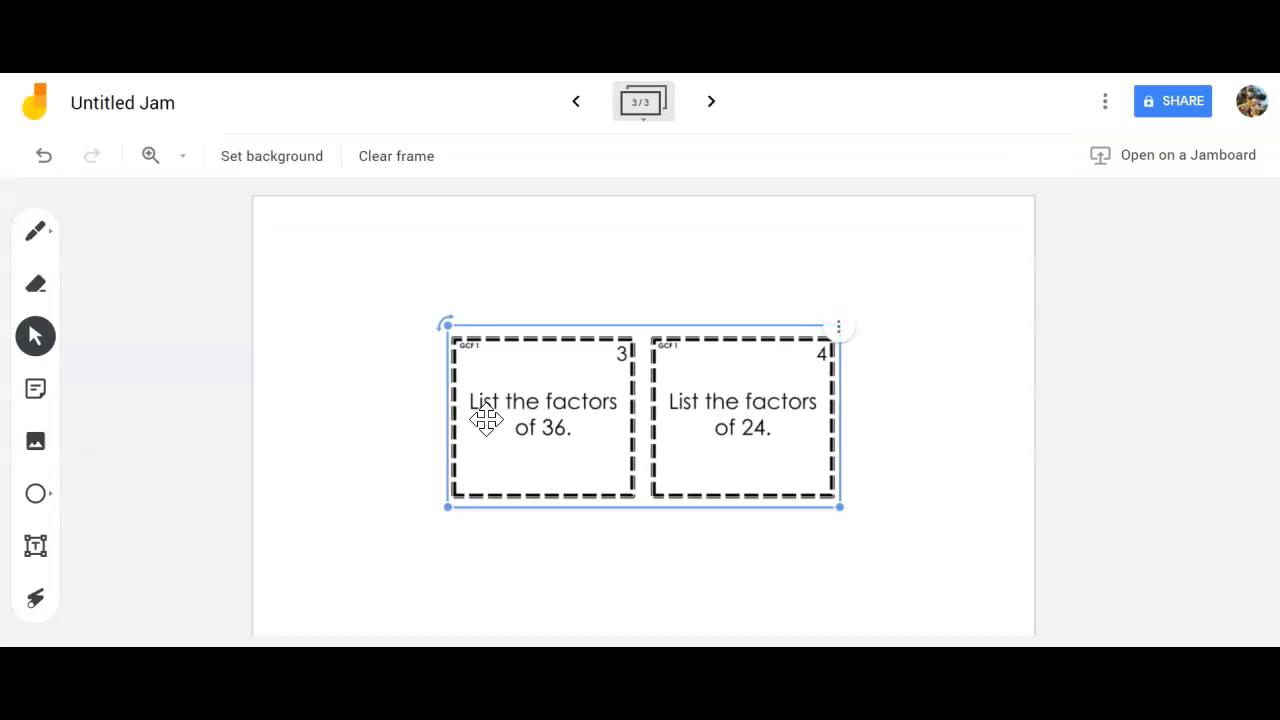
Enlarge the factors task-card image, centre it on the third frame and deselect it.
left_click_drag(446, 326, 394, 311)
left_click_drag(840, 507, 935, 561)
left_click_drag(790, 477, 754, 429)
left_click(966, 451)
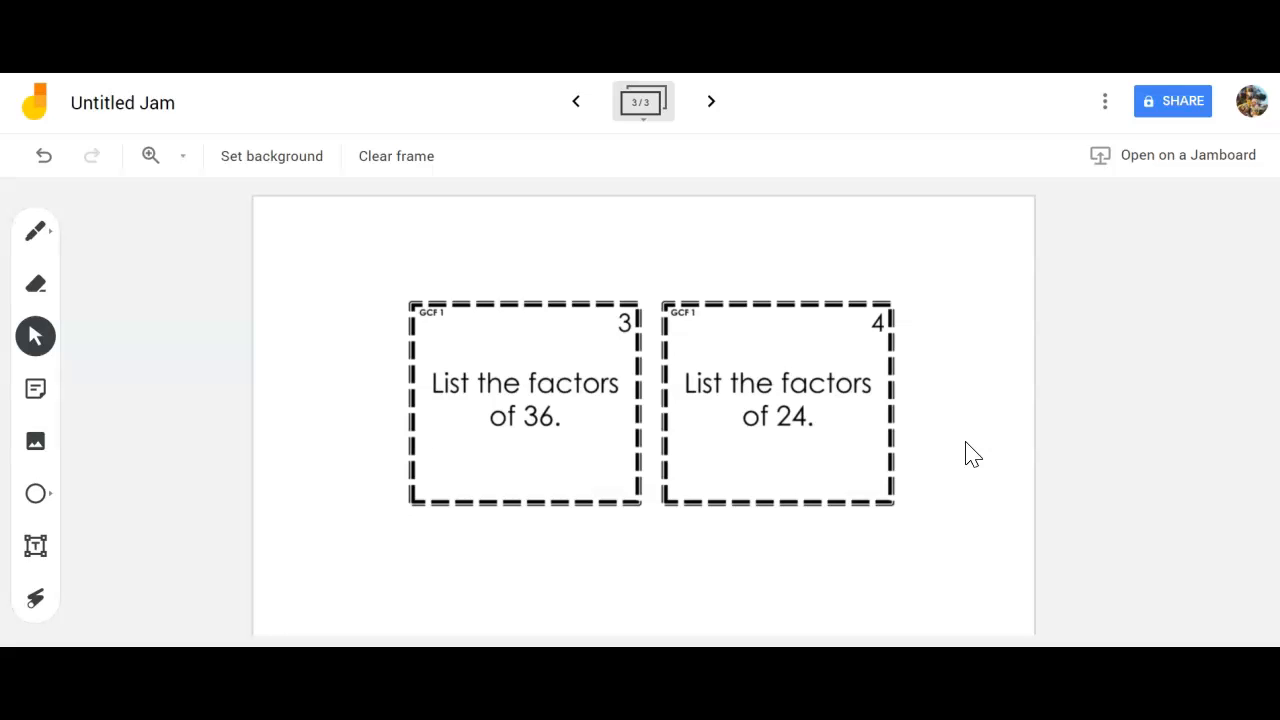
Return to the second frame and handwrite −10 beside question 1 with the black marker.
left_click(577, 104)
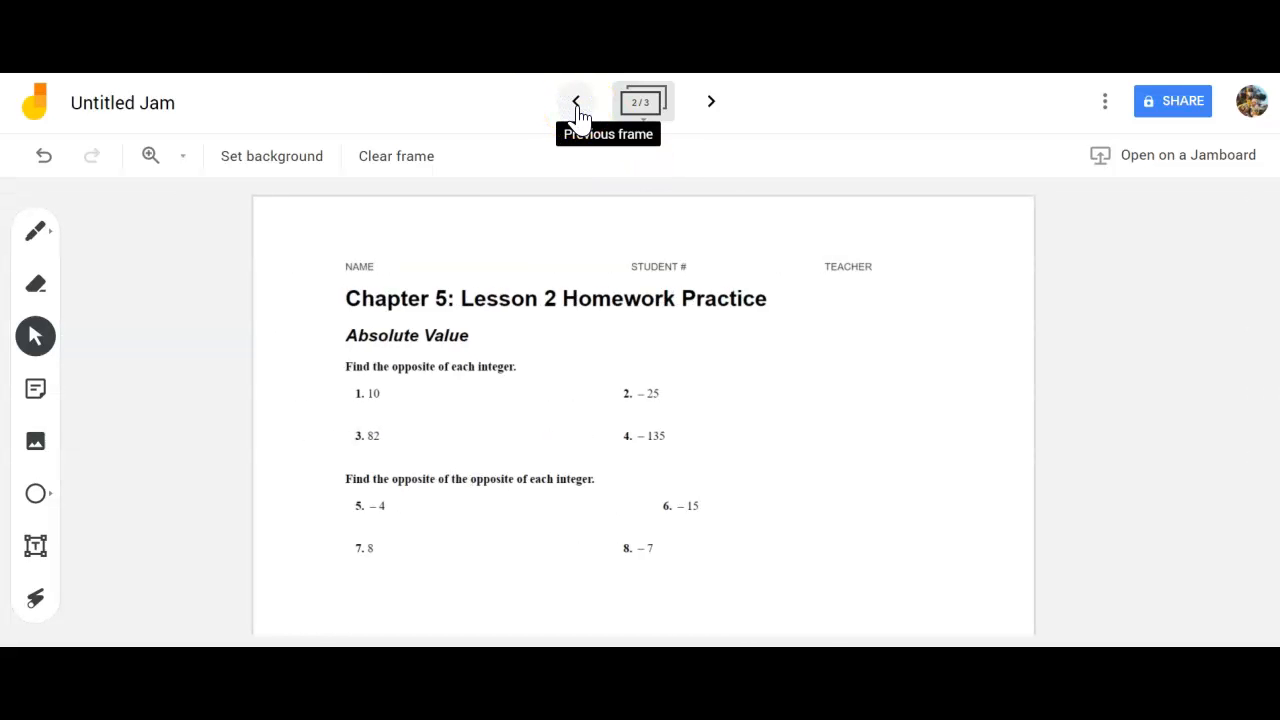
key("p")
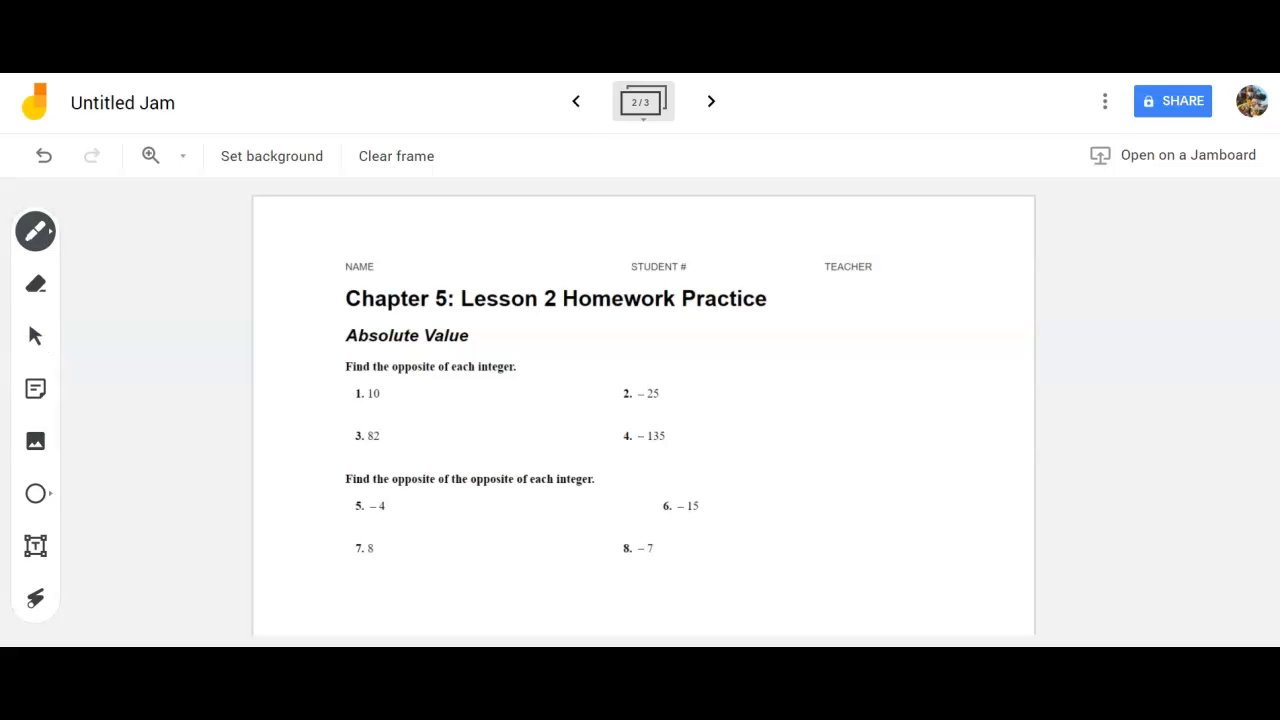
key("p")
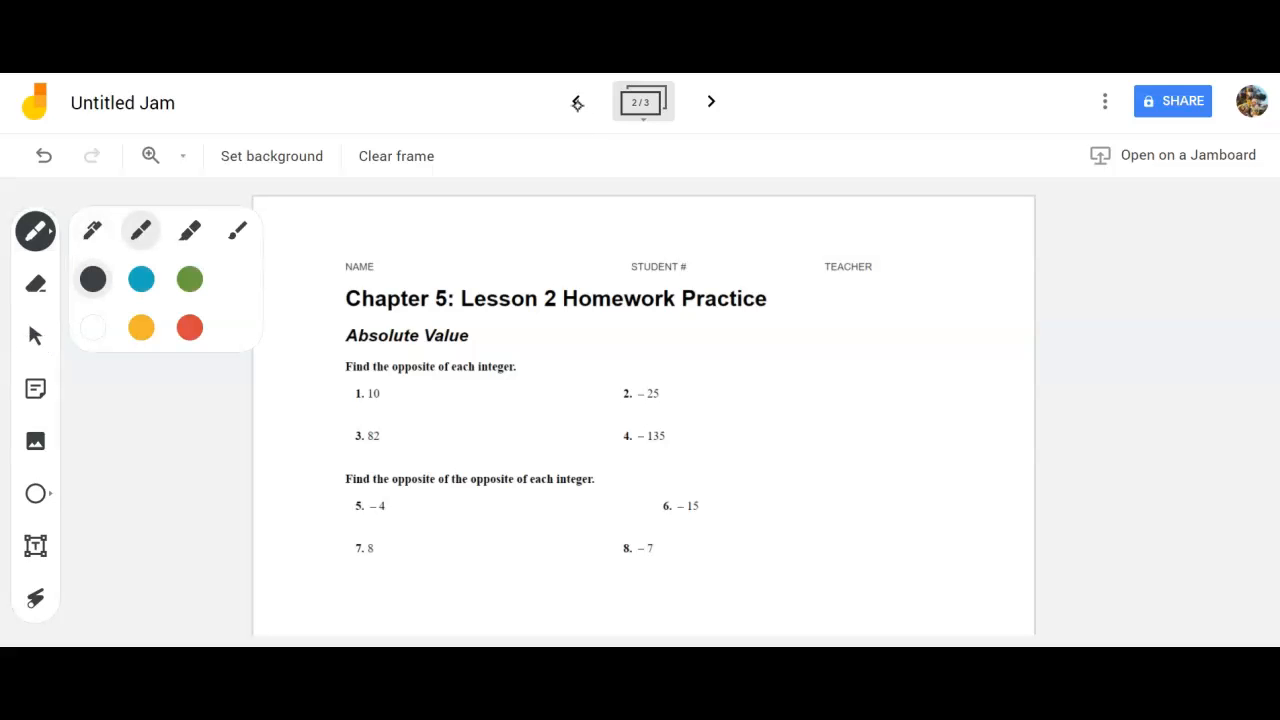
mouse_move(400, 395)
left_mouse_down()
mouse_move(437, 404)
mouse_move(452, 381)
left_mouse_up()
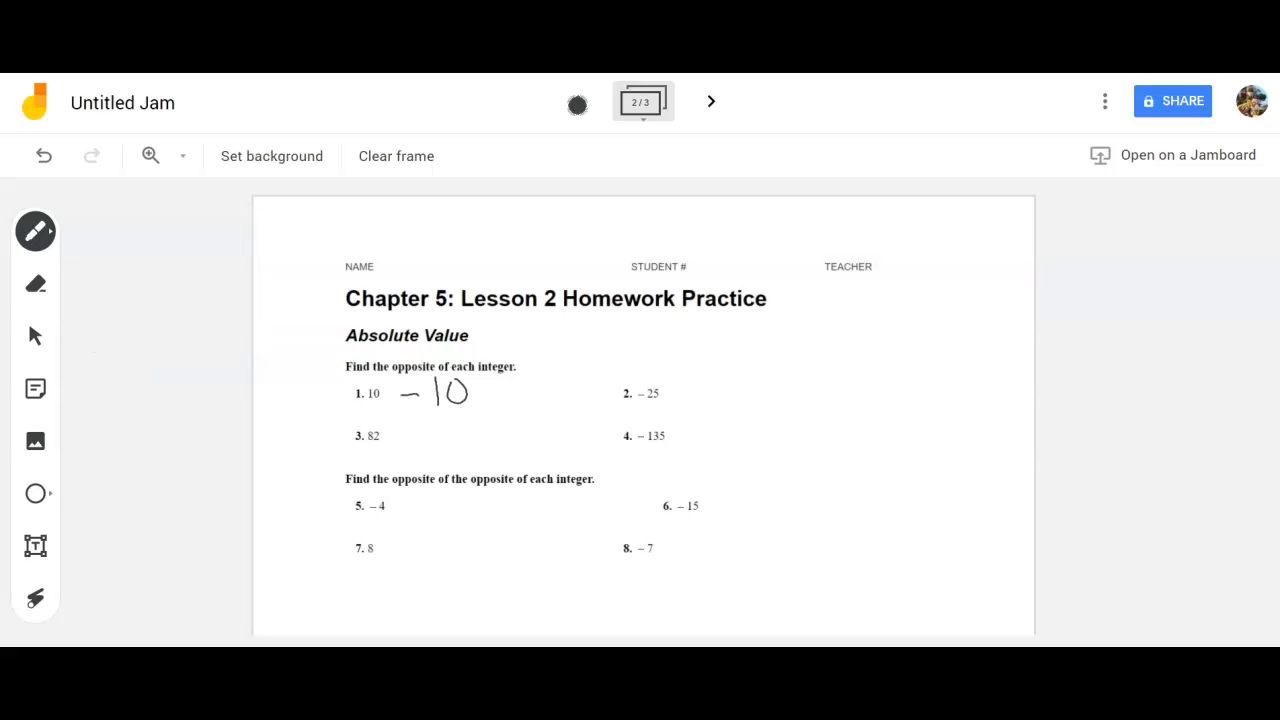